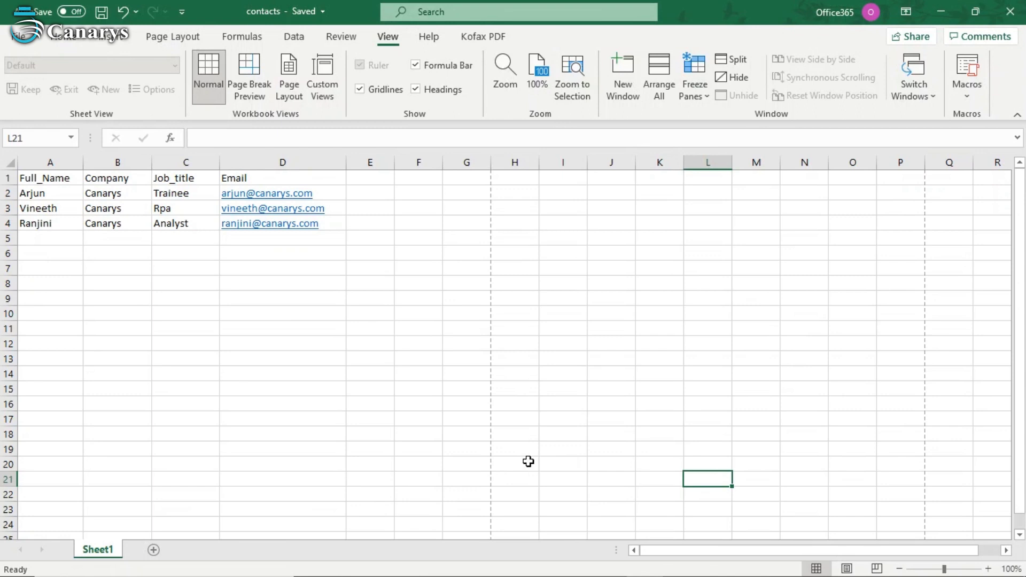
# - Check the Company and Job_title headers in Excel, then return to the Outlook_contacts flow
pyautogui.click(123, 178)
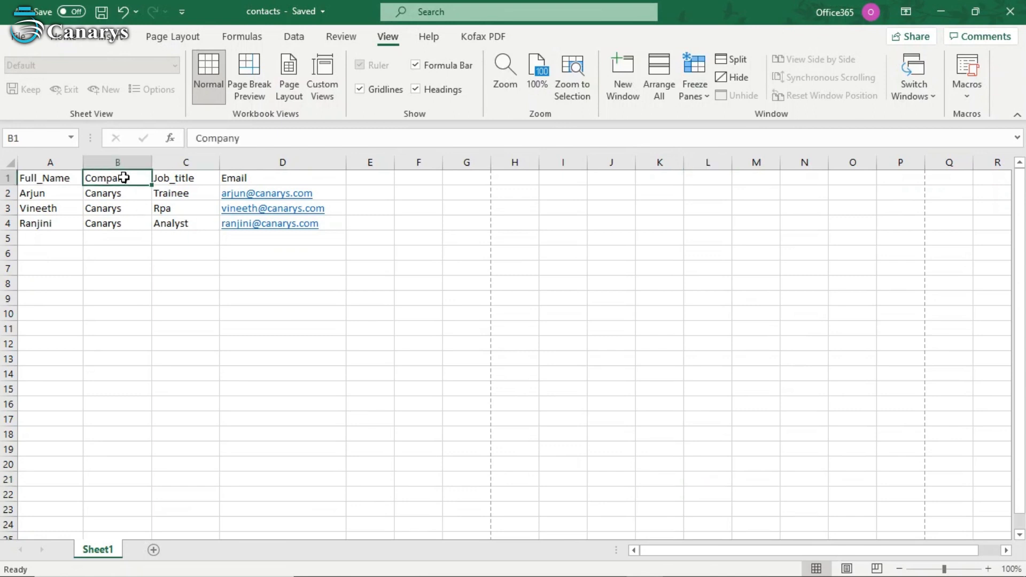
pyautogui.click(166, 180)
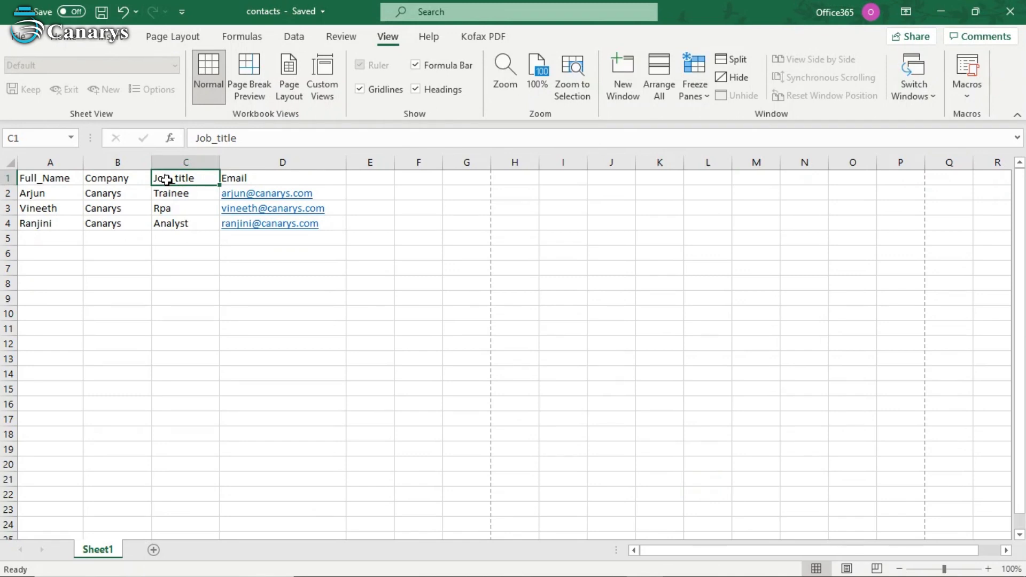
pyautogui.hotkey('alt', 'Tab')
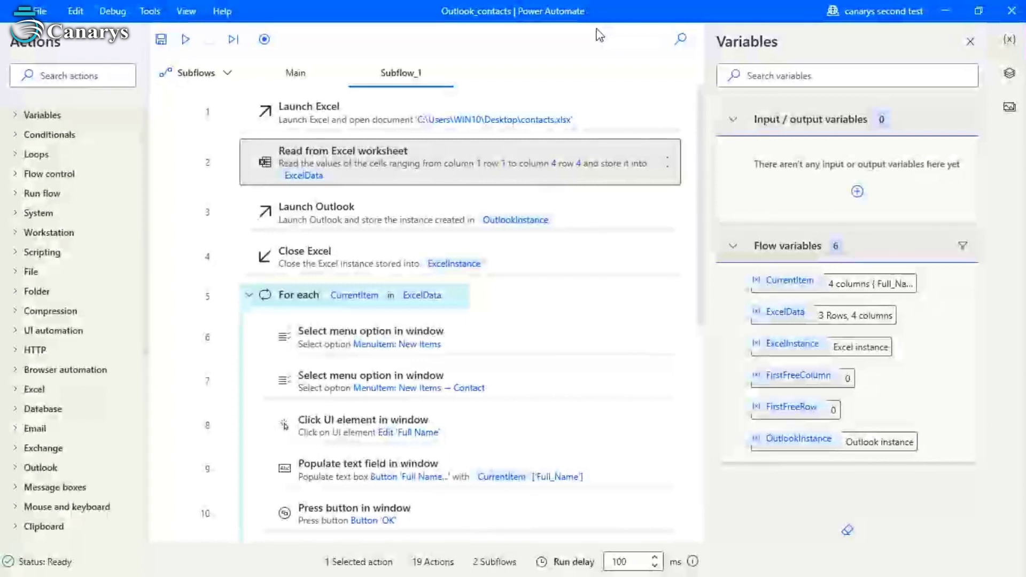
pyautogui.click(392, 128)
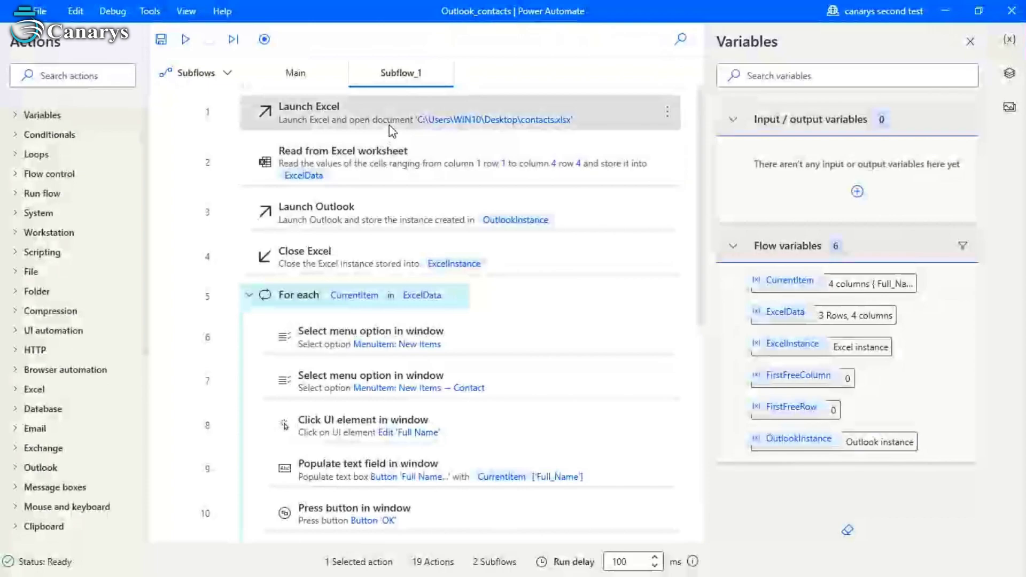
pyautogui.doubleClick(391, 128)
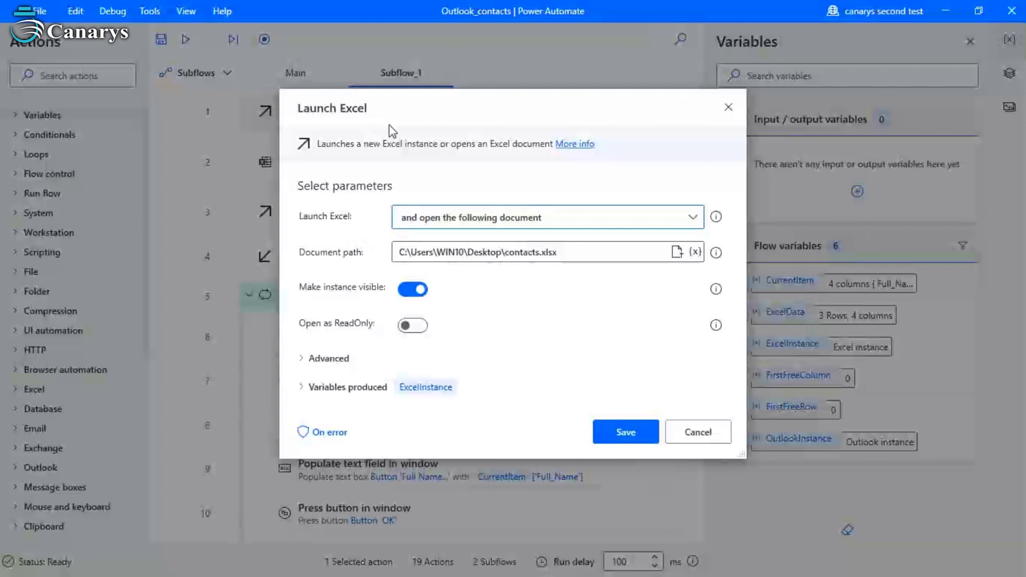
pyautogui.click(729, 109)
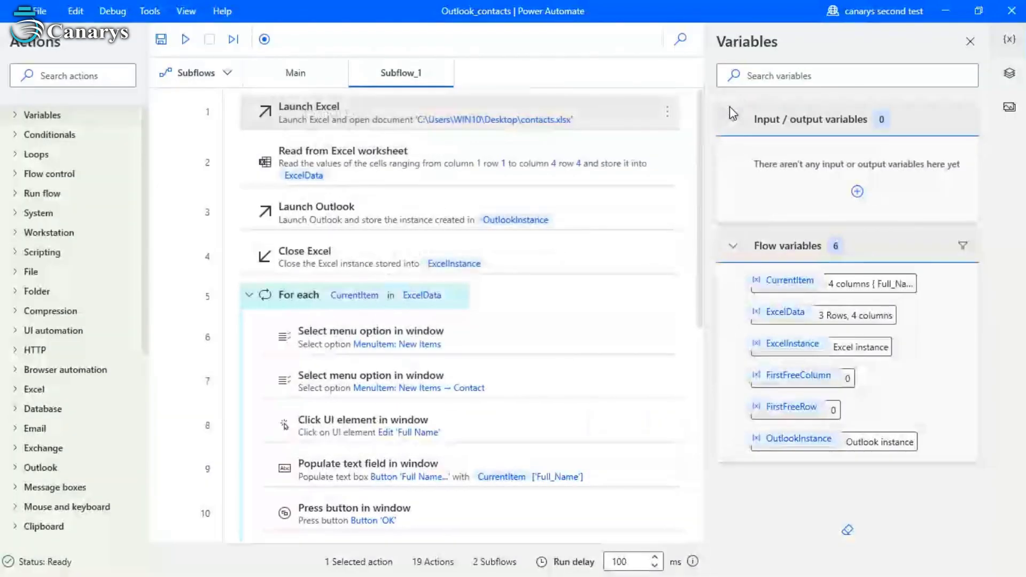
pyautogui.doubleClick(785, 312)
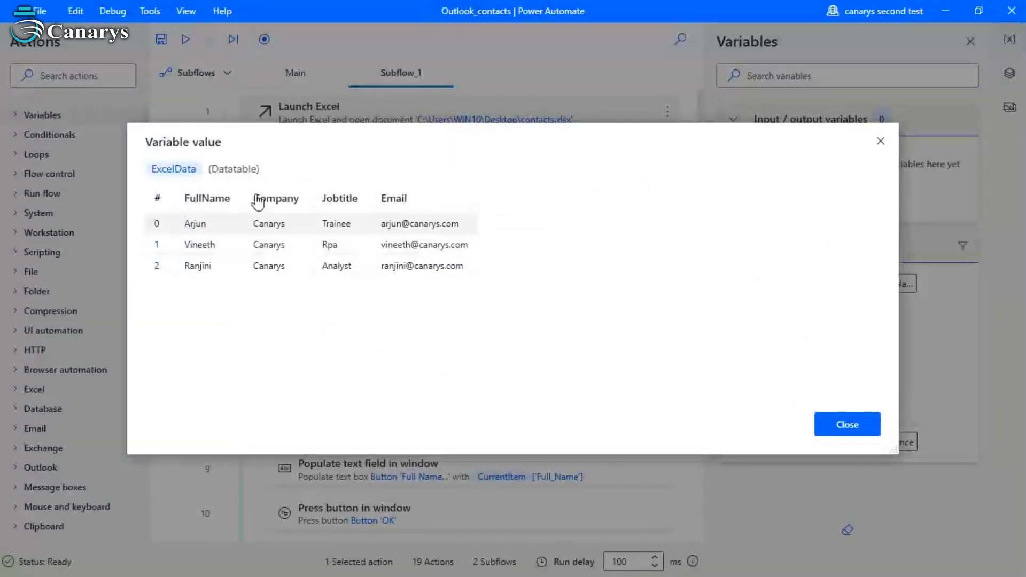
pyautogui.click(879, 143)
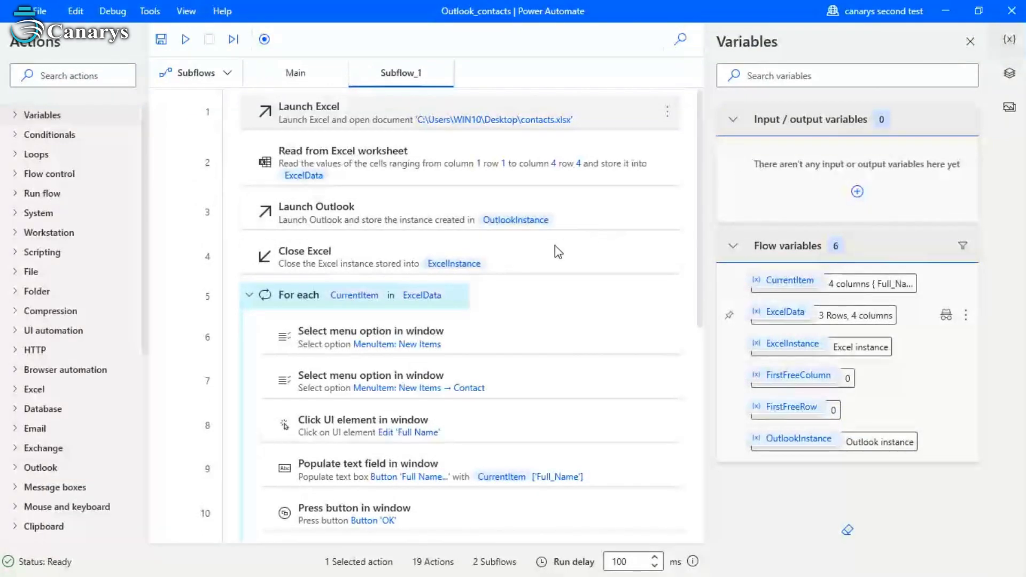
pyautogui.click(514, 221)
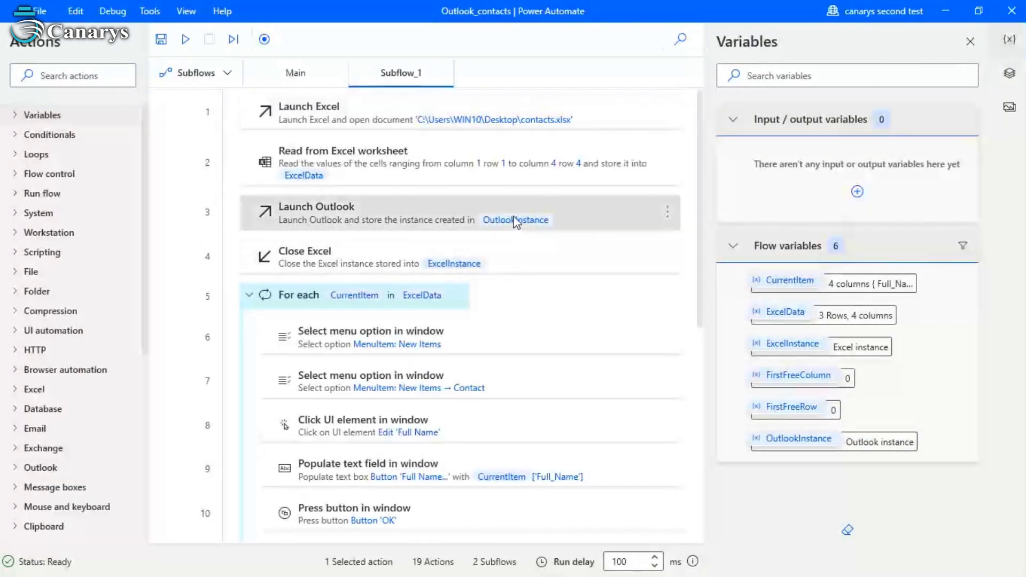
pyautogui.click(455, 245)
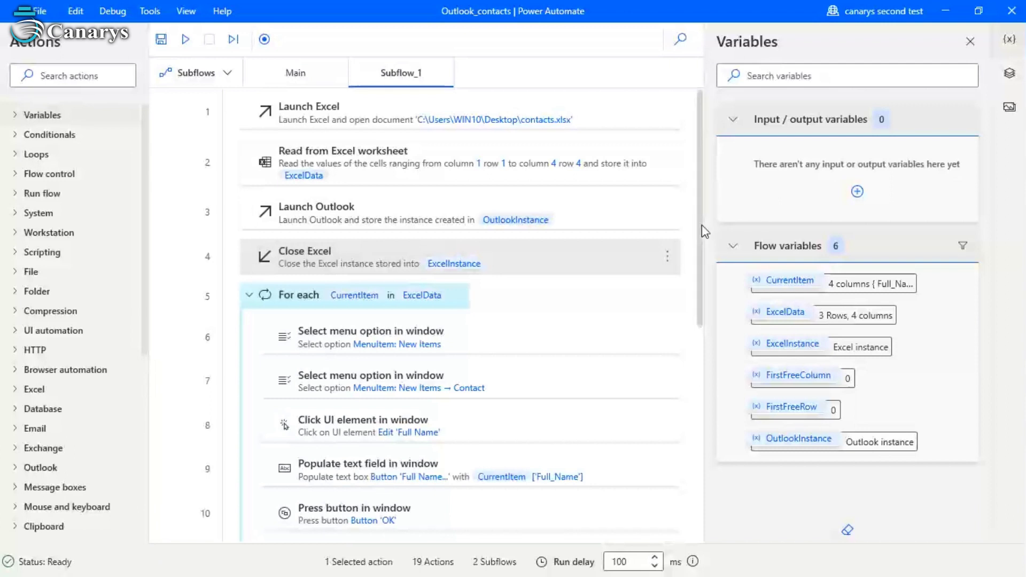
pyautogui.moveTo(700, 242); pyautogui.dragTo(703, 267)
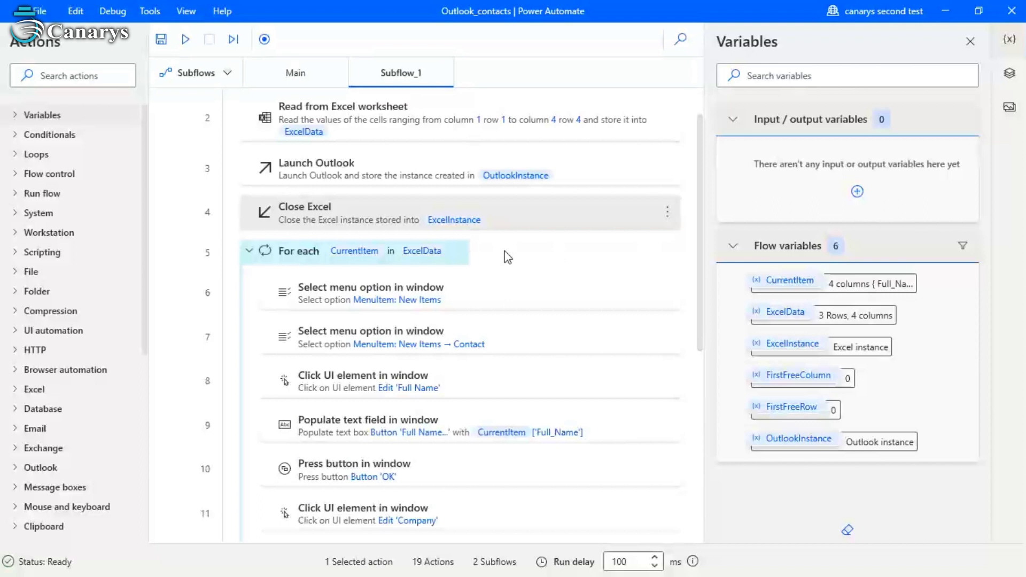
pyautogui.click(417, 298)
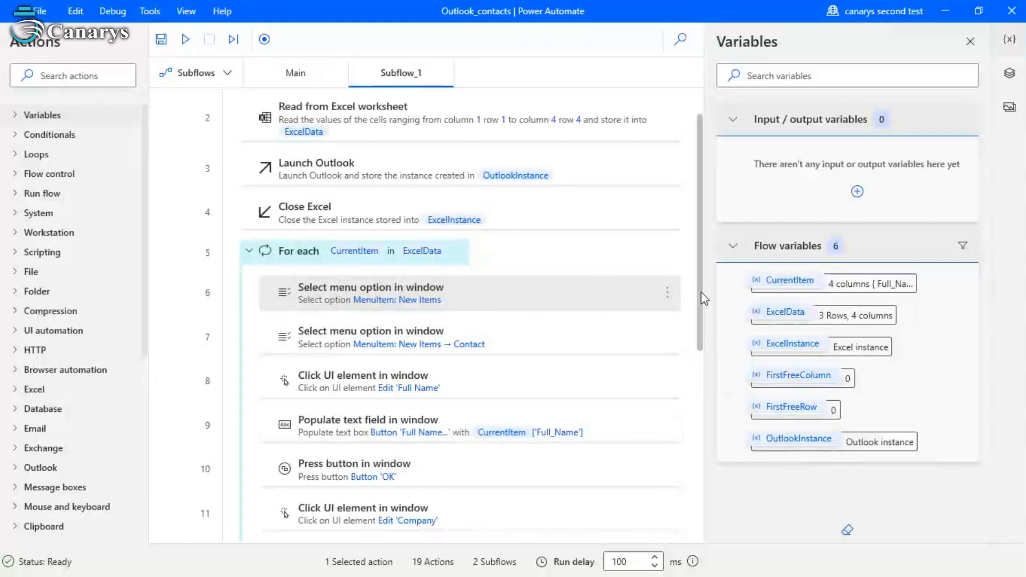
# - Inspect the loop actions that click the Full Name and Company fields
pyautogui.scroll(-1, 701, 310)
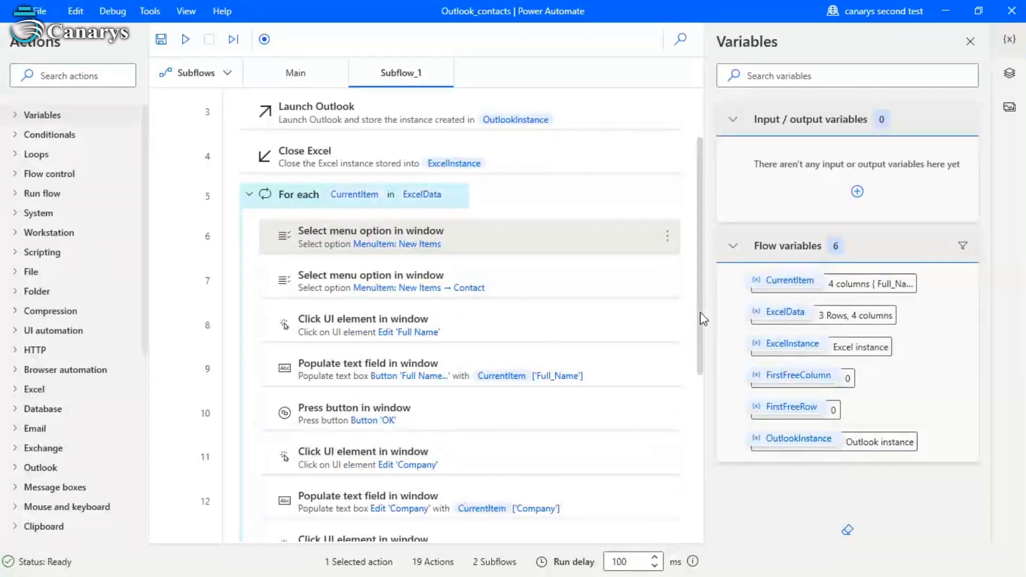
pyautogui.click(468, 316)
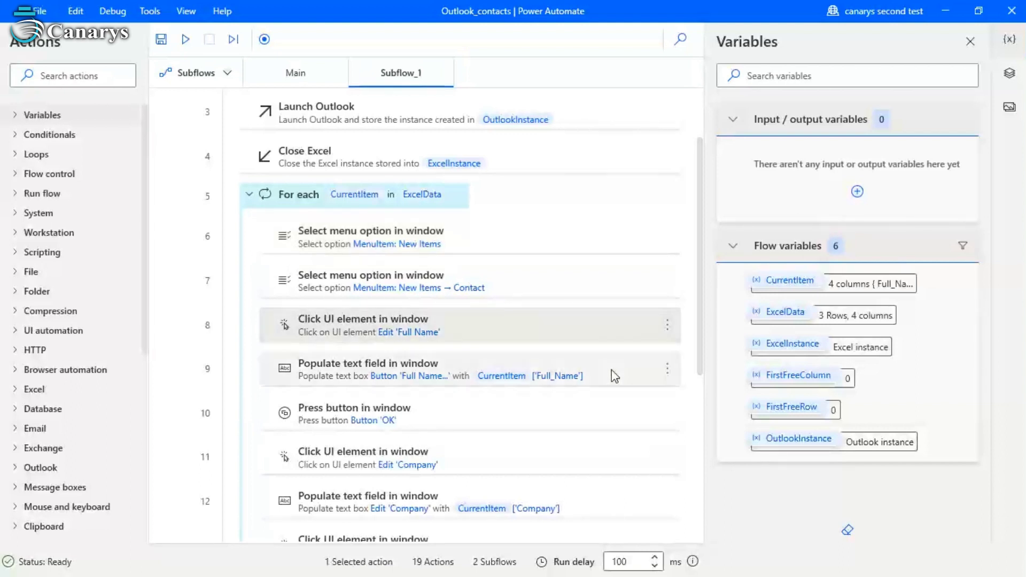
pyautogui.click(492, 451)
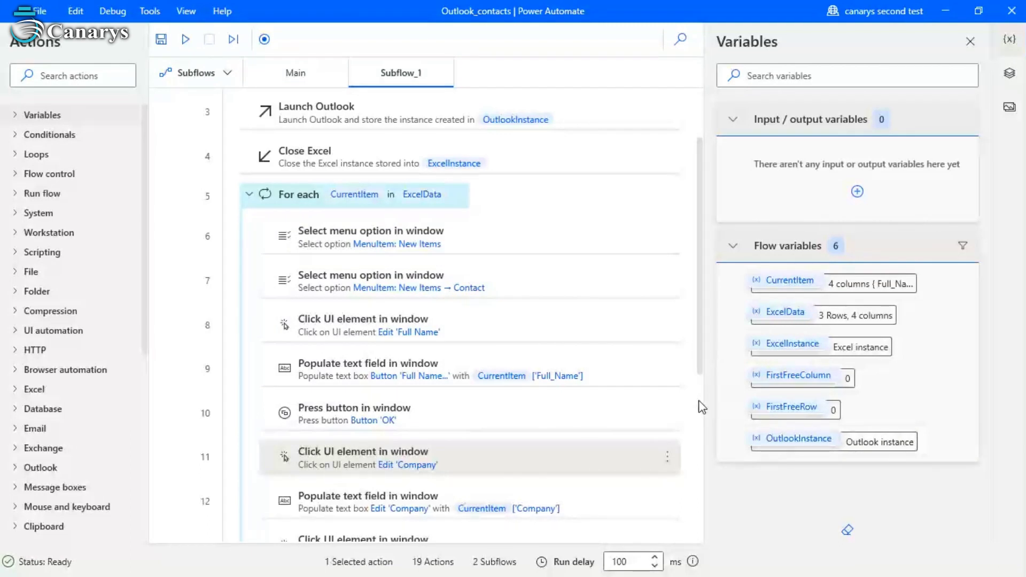
# - Review the remaining loop actions through 17, then bring up action 1's run options
pyautogui.scroll(-3, 704, 406)
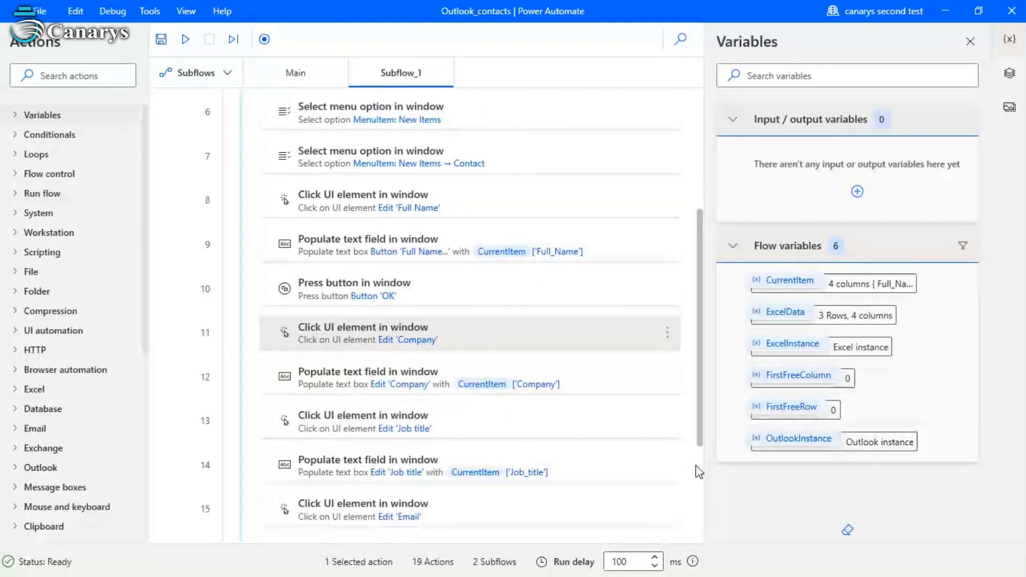
pyautogui.scroll(-1, 694, 472)
pyautogui.scroll(-1, 695, 499)
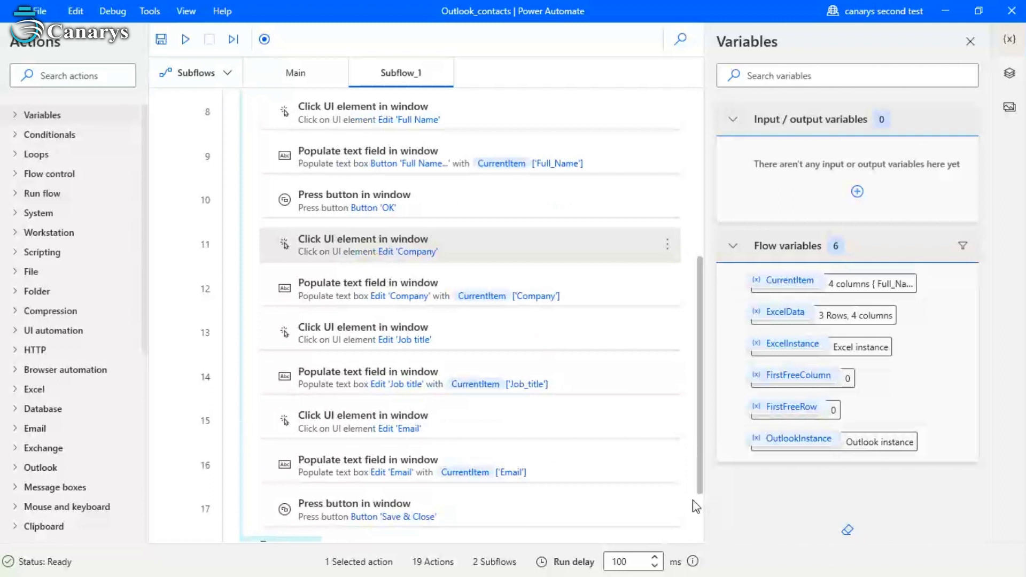
pyautogui.scroll(-1, 693, 524)
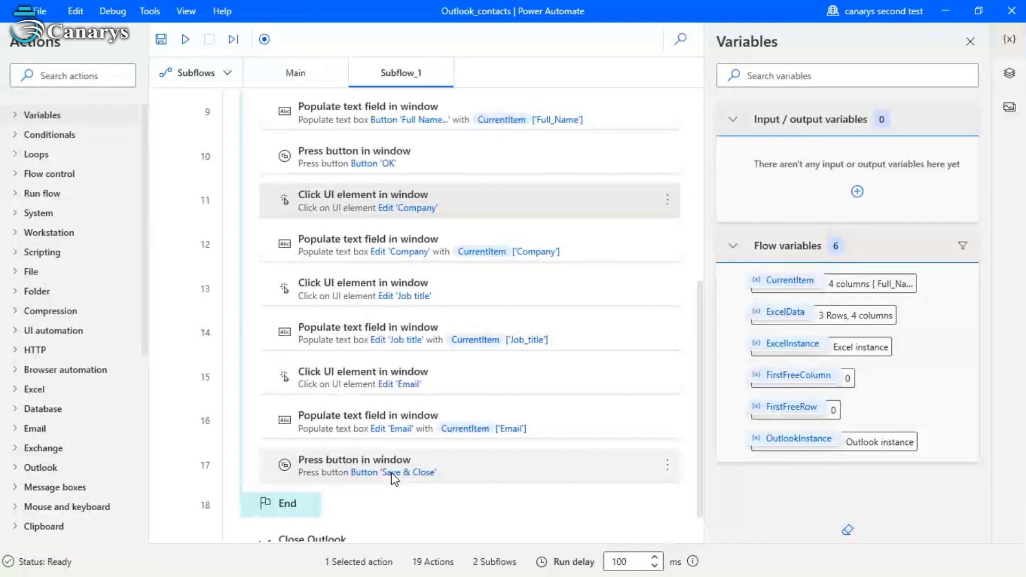
pyautogui.scroll(7, 662, 267)
pyautogui.click(664, 111)
# - Run the flow from action 1, then create a new Outlook contact via New Items > Contact
pyautogui.click(694, 140)
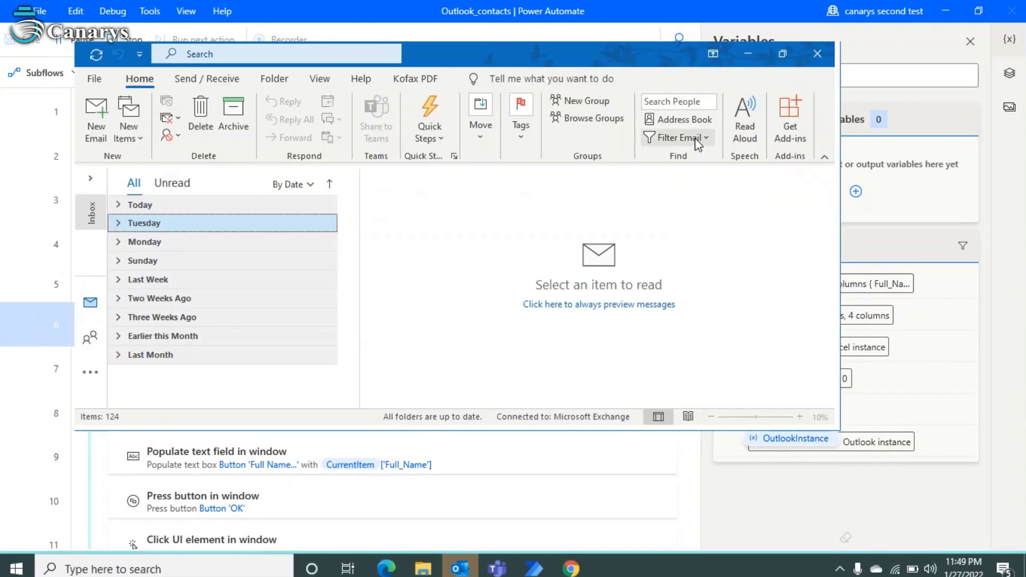
pyautogui.click(128, 119)
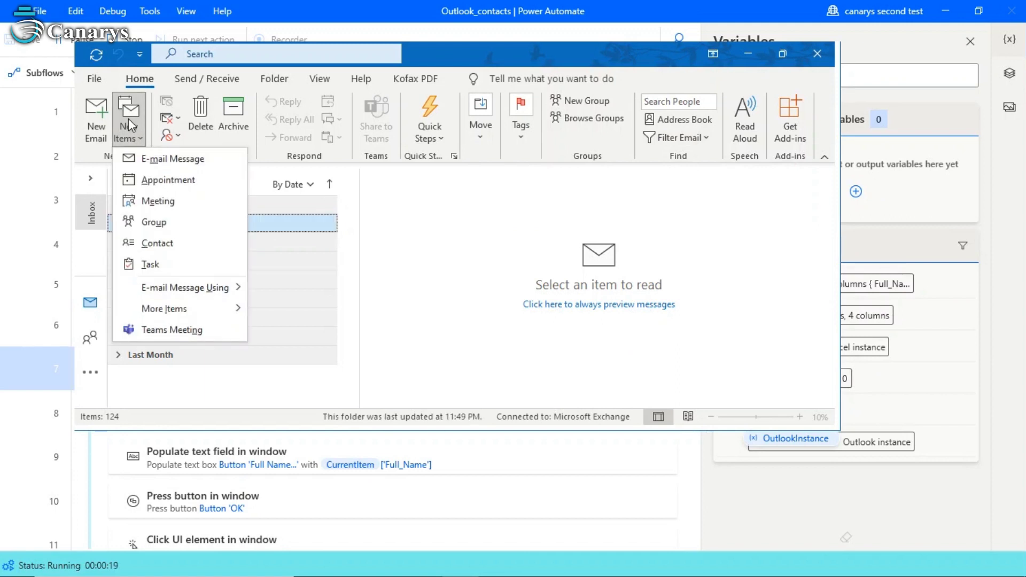
pyautogui.click(128, 119)
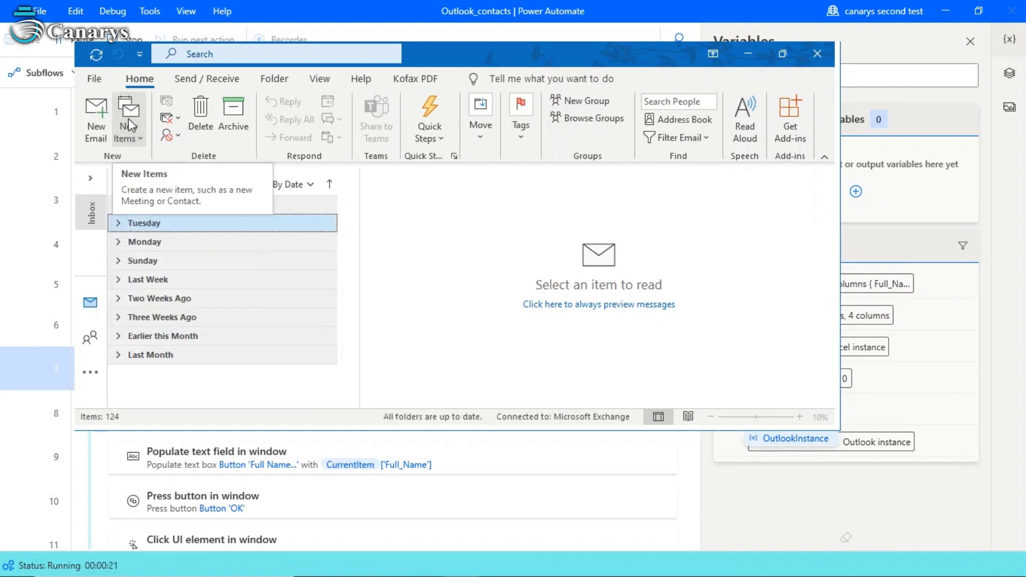
pyautogui.click(130, 125)
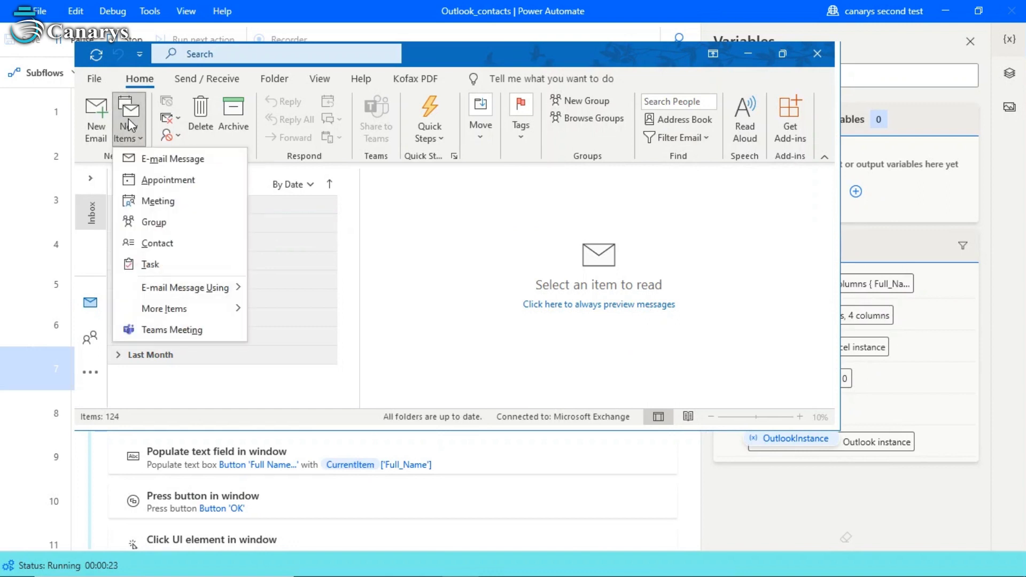
pyautogui.click(180, 244)
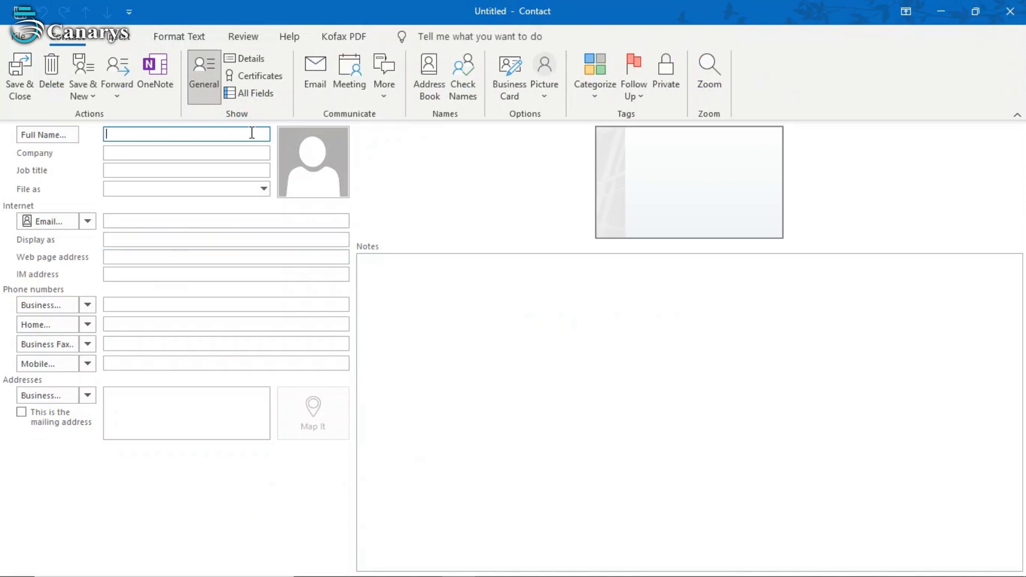
# - Enter the contact's full name, company Canarys, job title Trainee and e-mail, then Save & Close
pyautogui.write('Arjun')
pyautogui.click(46, 136)
pyautogui.click(530, 363)
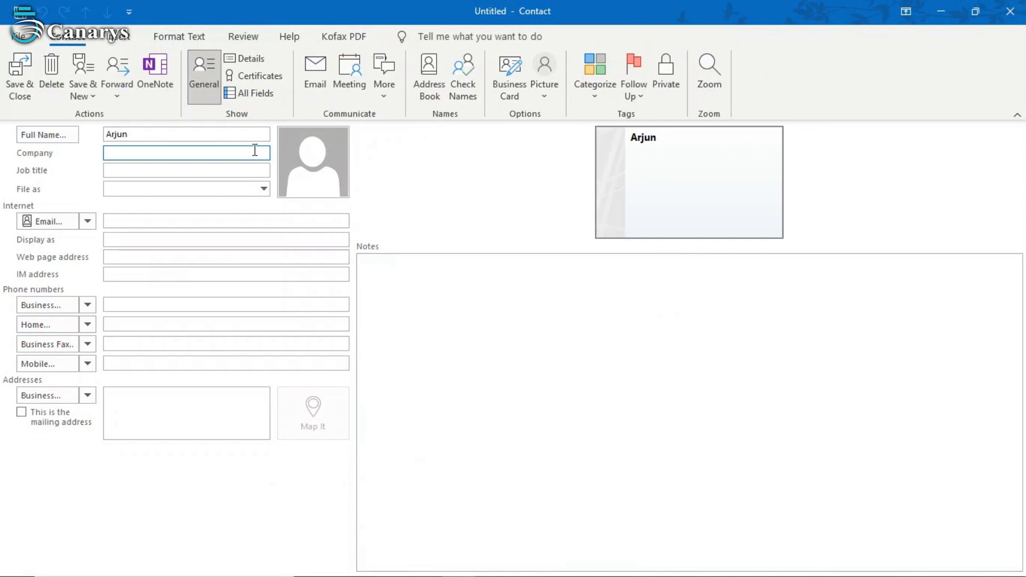
pyautogui.write('Canarys')
pyautogui.press('Tab')
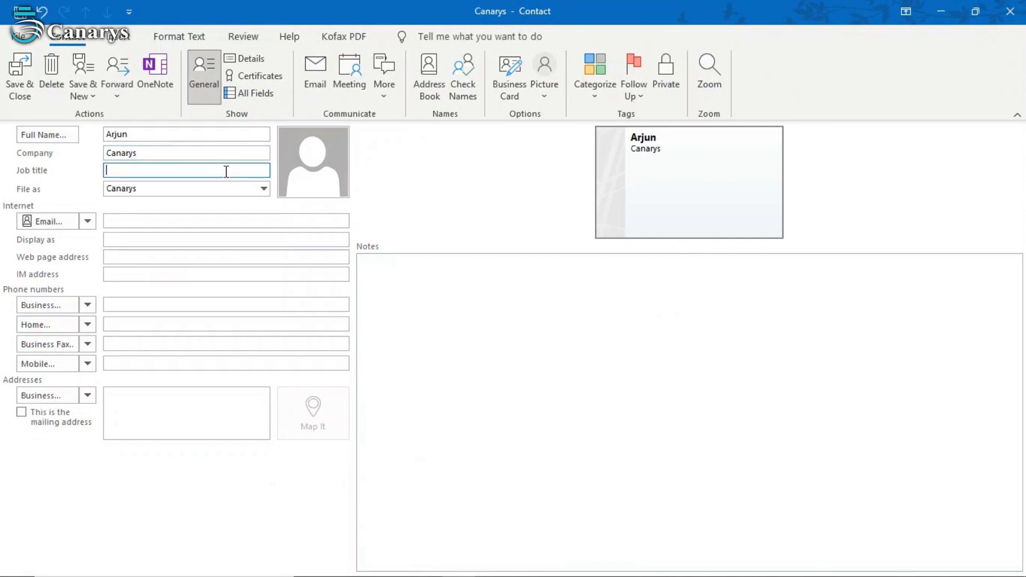
pyautogui.write('Trainee')
pyautogui.press('Tab')
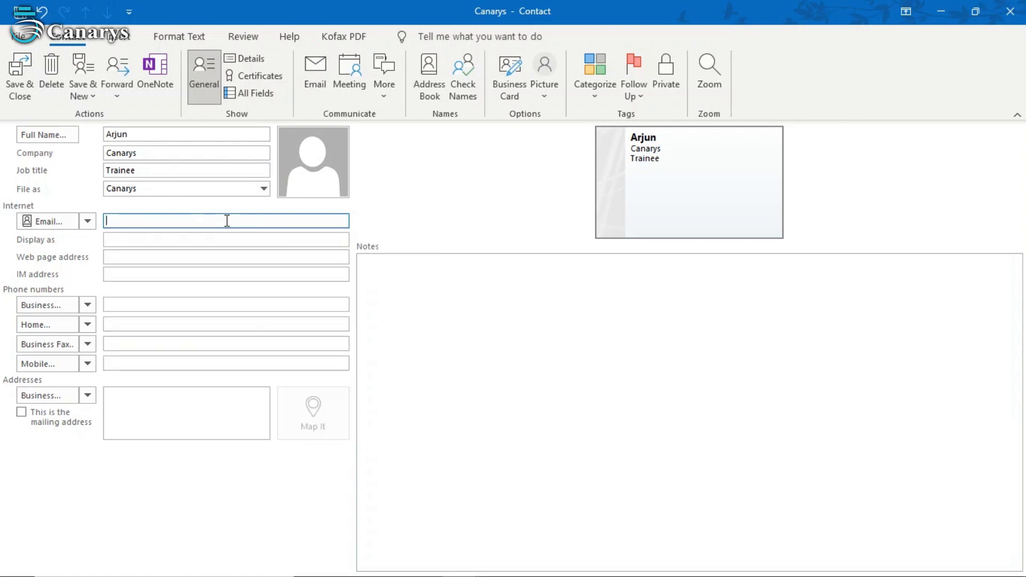
pyautogui.click(21, 76)
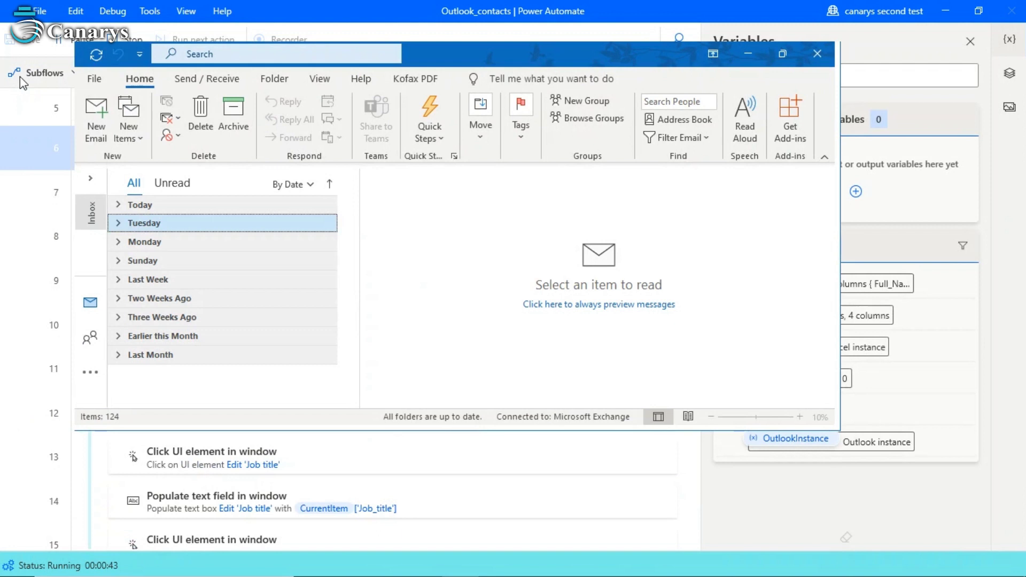
# - Start a new blank Outlook contact from New Items > Contact
pyautogui.click(128, 118)
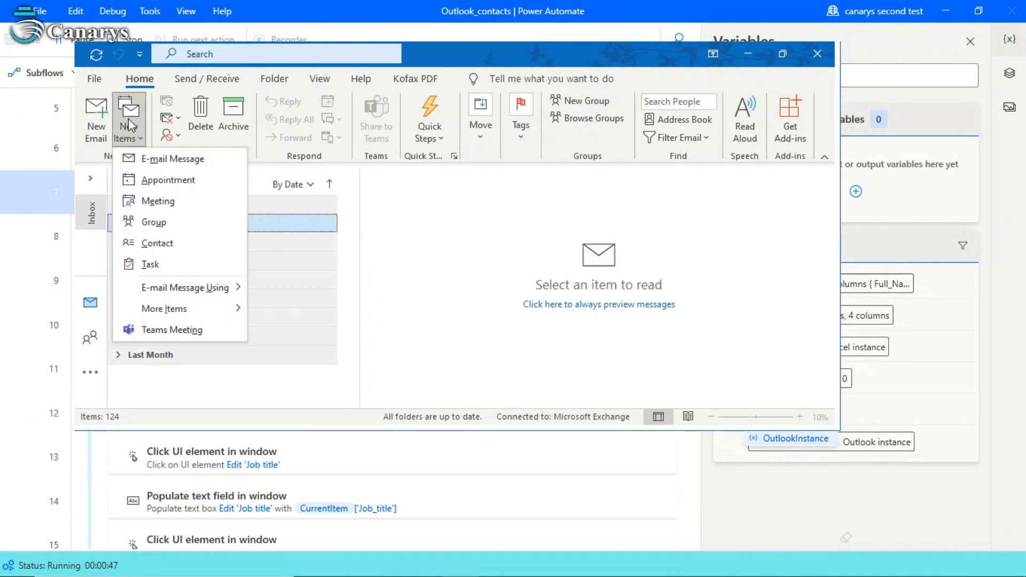
pyautogui.click(129, 117)
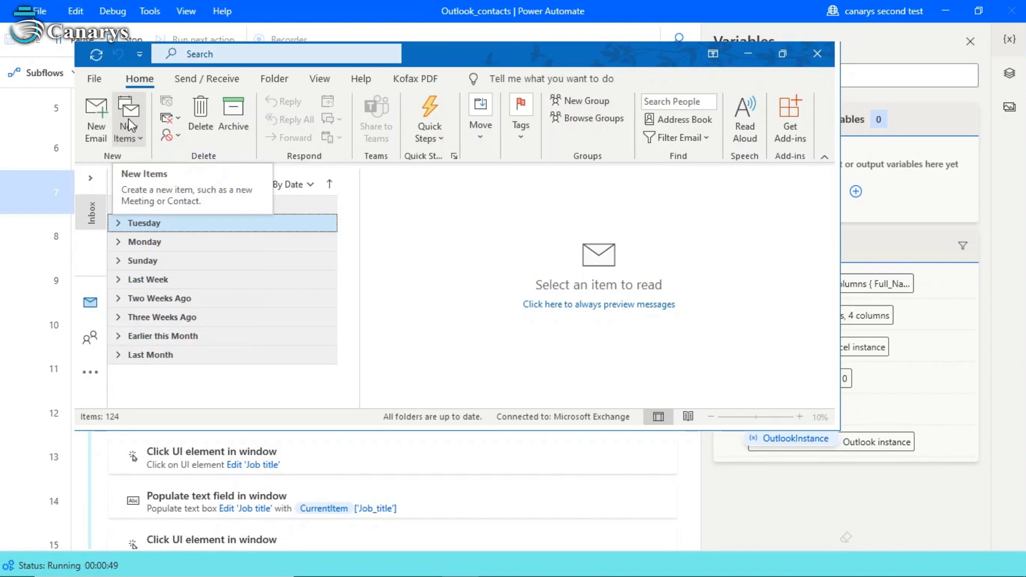
pyautogui.click(129, 124)
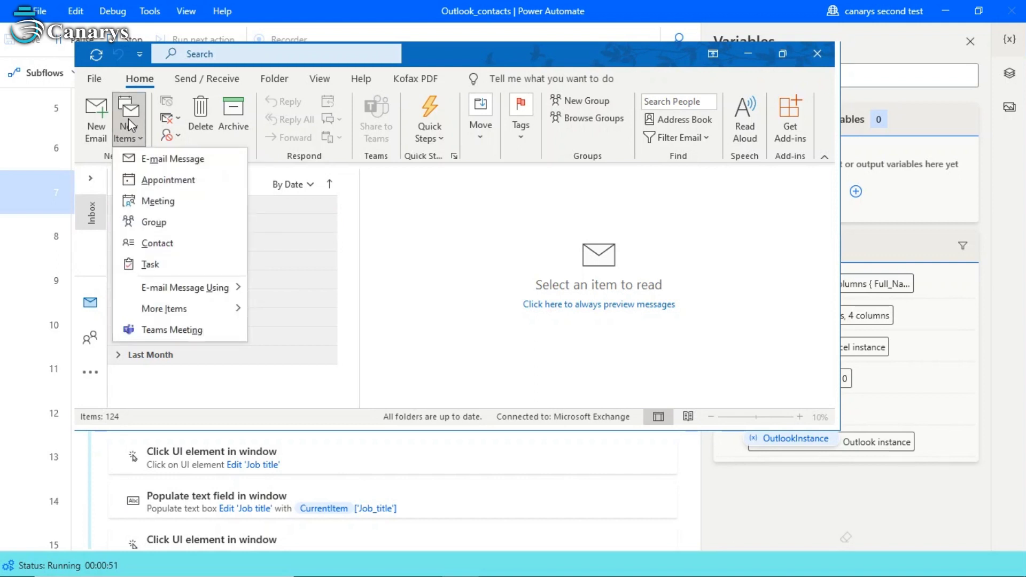
pyautogui.click(179, 244)
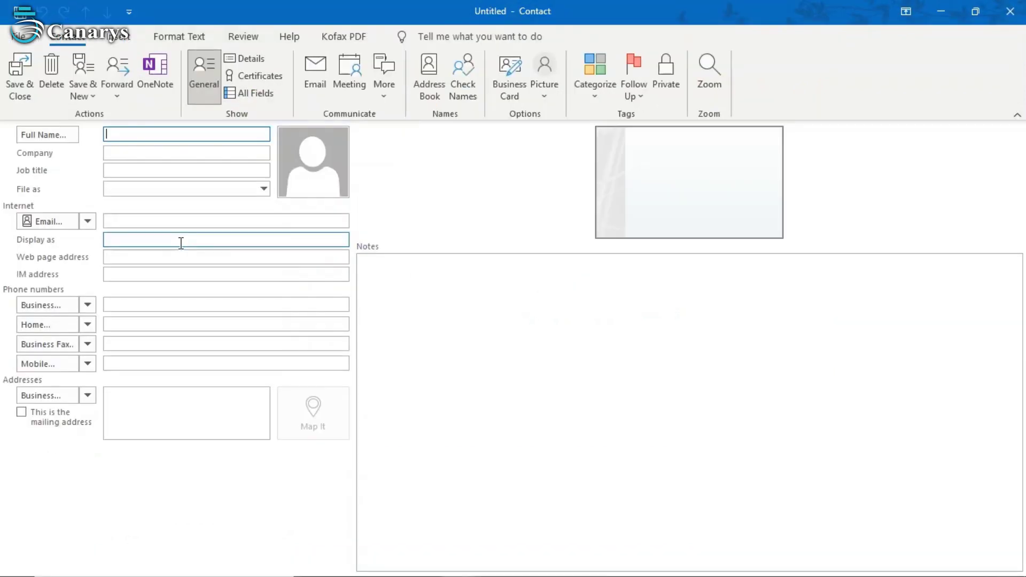
# - Fill in the second contact's full name, company Canarys, job title Rpa and pasted e-mail
pyautogui.click(50, 137)
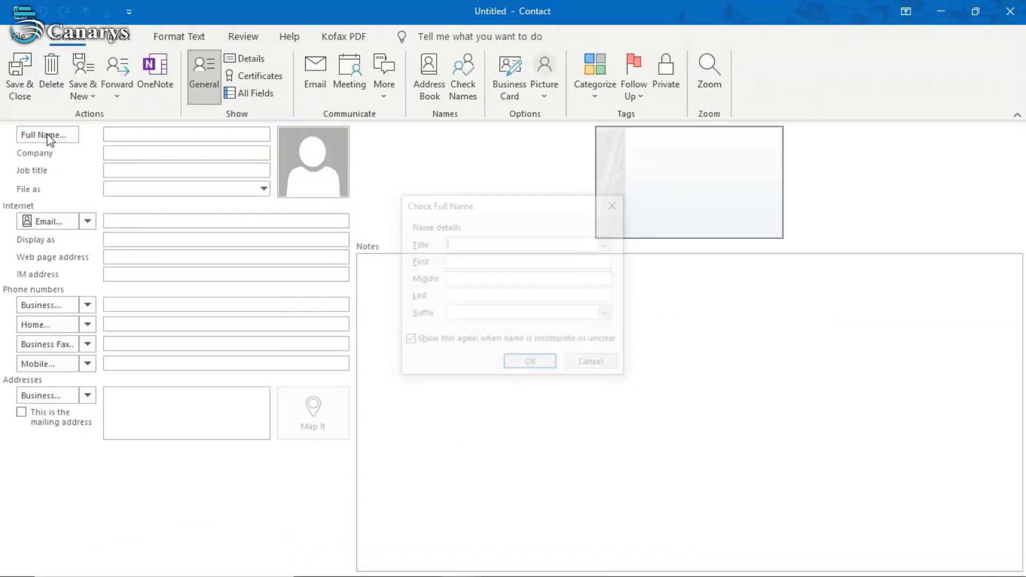
pyautogui.write('Vineeth')
pyautogui.click(531, 363)
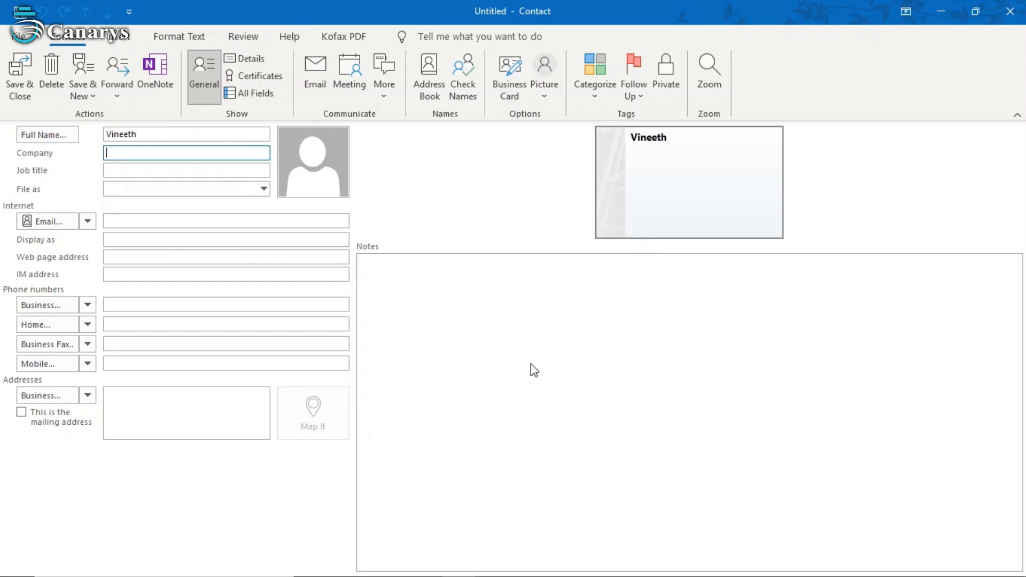
pyautogui.write('Canarys')
pyautogui.press('Tab')
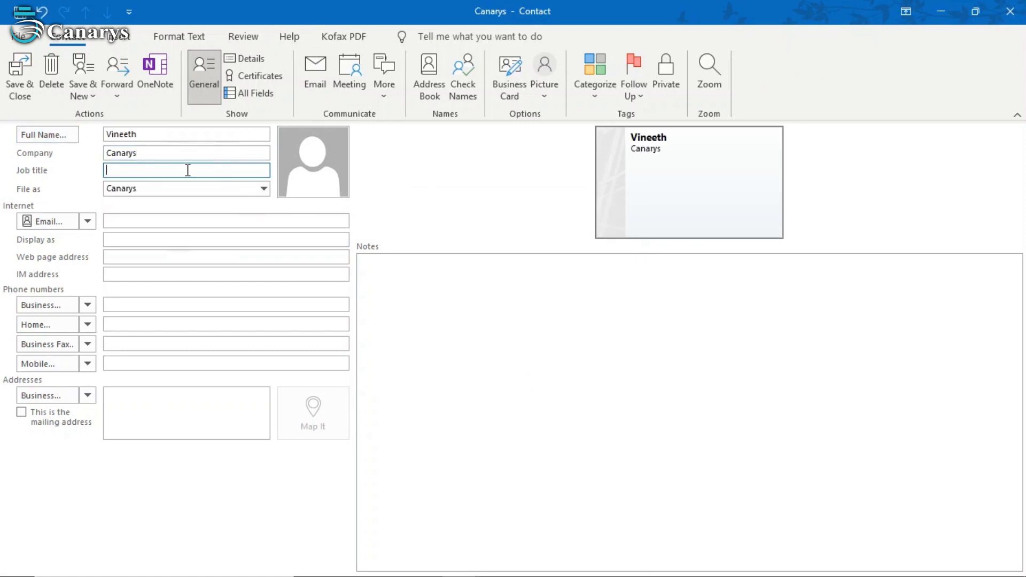
pyautogui.write('Rpa')
pyautogui.press('Tab')
pyautogui.click(201, 219)
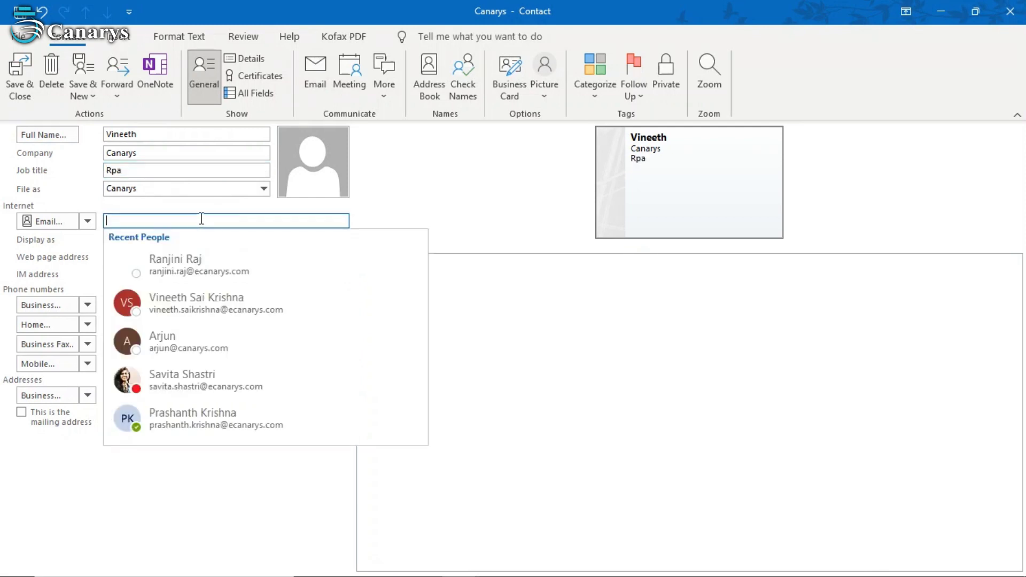
pyautogui.hotkey('ctrl', 'v')
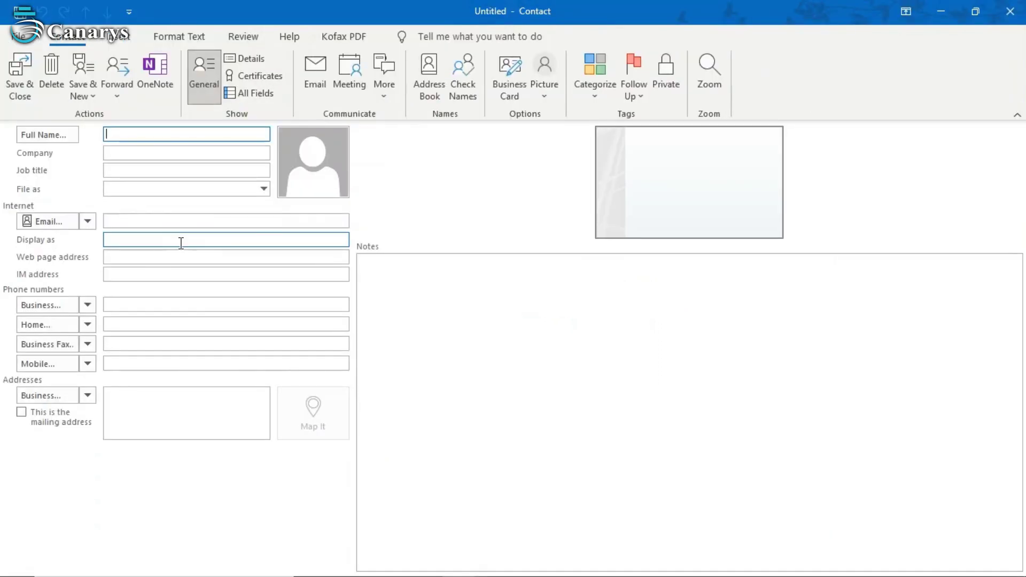
# - Fill in the third contact's full name, company Canarys, job title Analyst and pasted e-mail
pyautogui.click(22, 136)
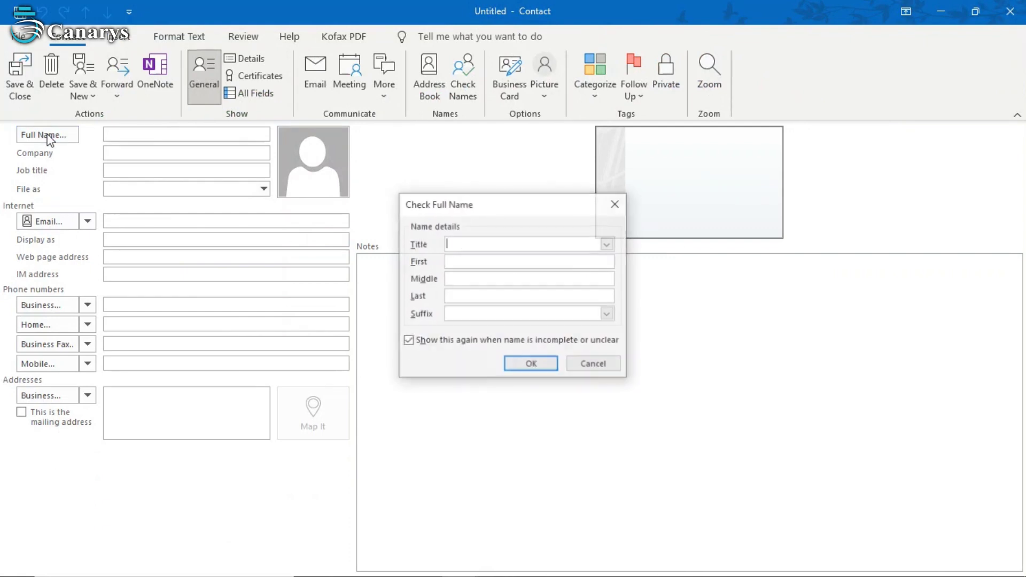
pyautogui.write('Ranjini')
pyautogui.click(530, 363)
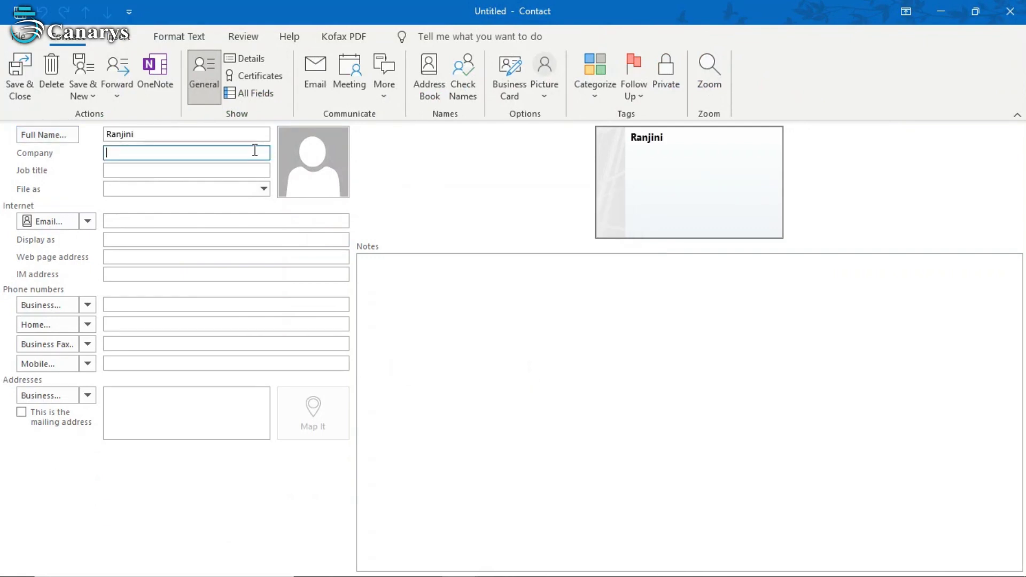
pyautogui.write('Canarys')
pyautogui.press('Tab')
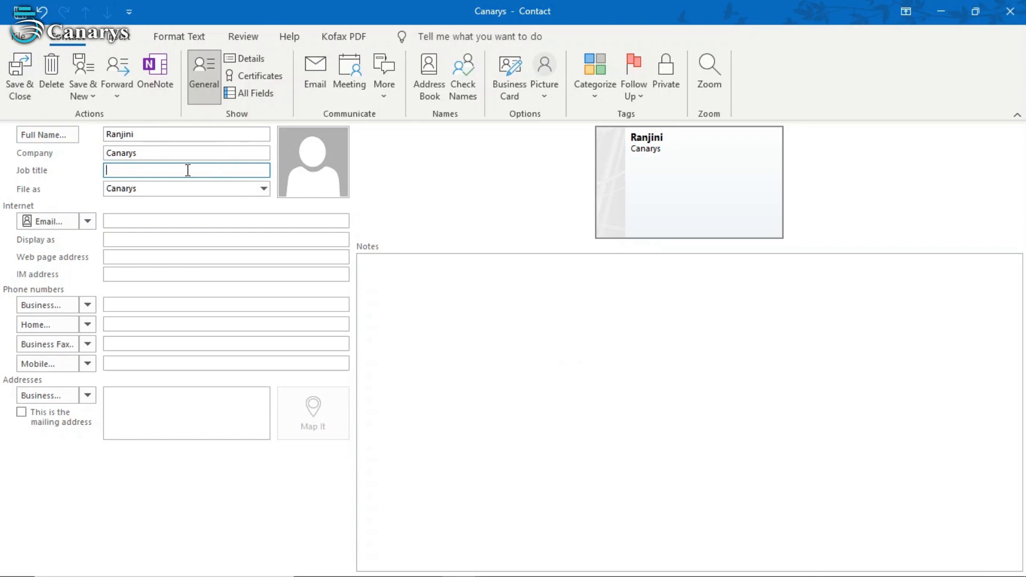
pyautogui.write('Analyst')
pyautogui.click(201, 218)
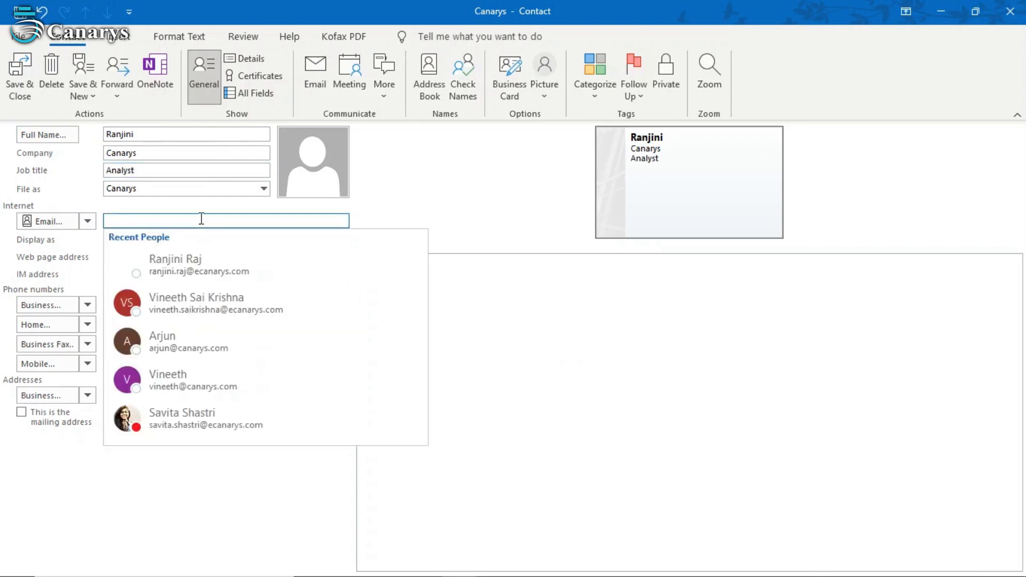
pyautogui.click(224, 220)
pyautogui.hotkey('ctrl', 'v')
pyautogui.press('Return')
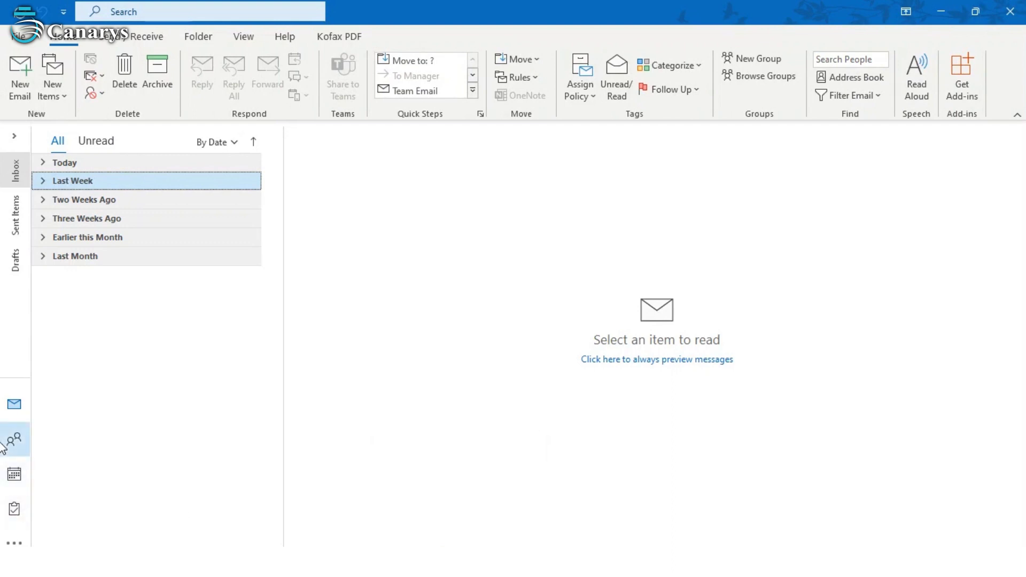
# - Open Outlook's People view to confirm the three Canarys contacts were added
pyautogui.click(30, 438)
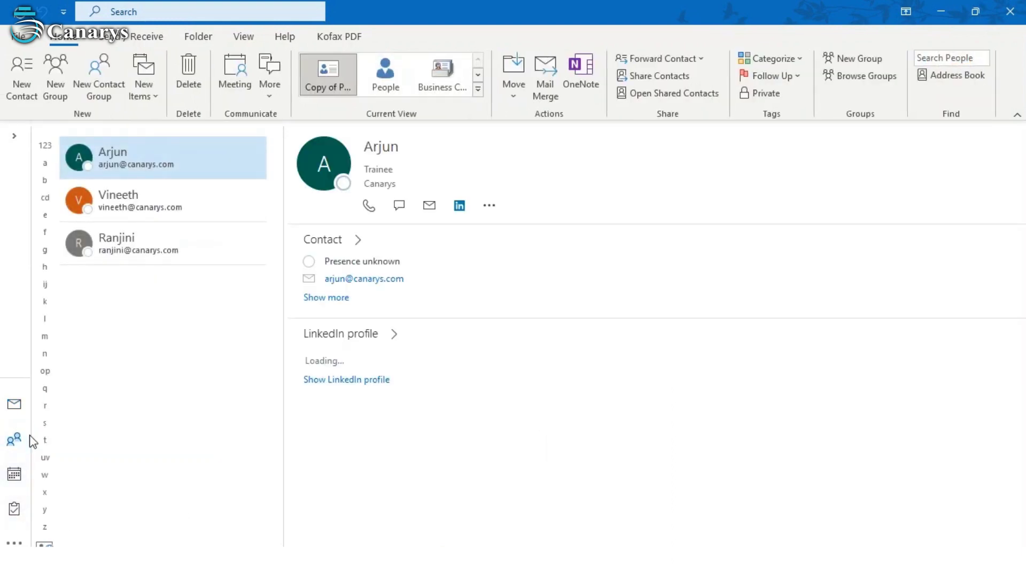